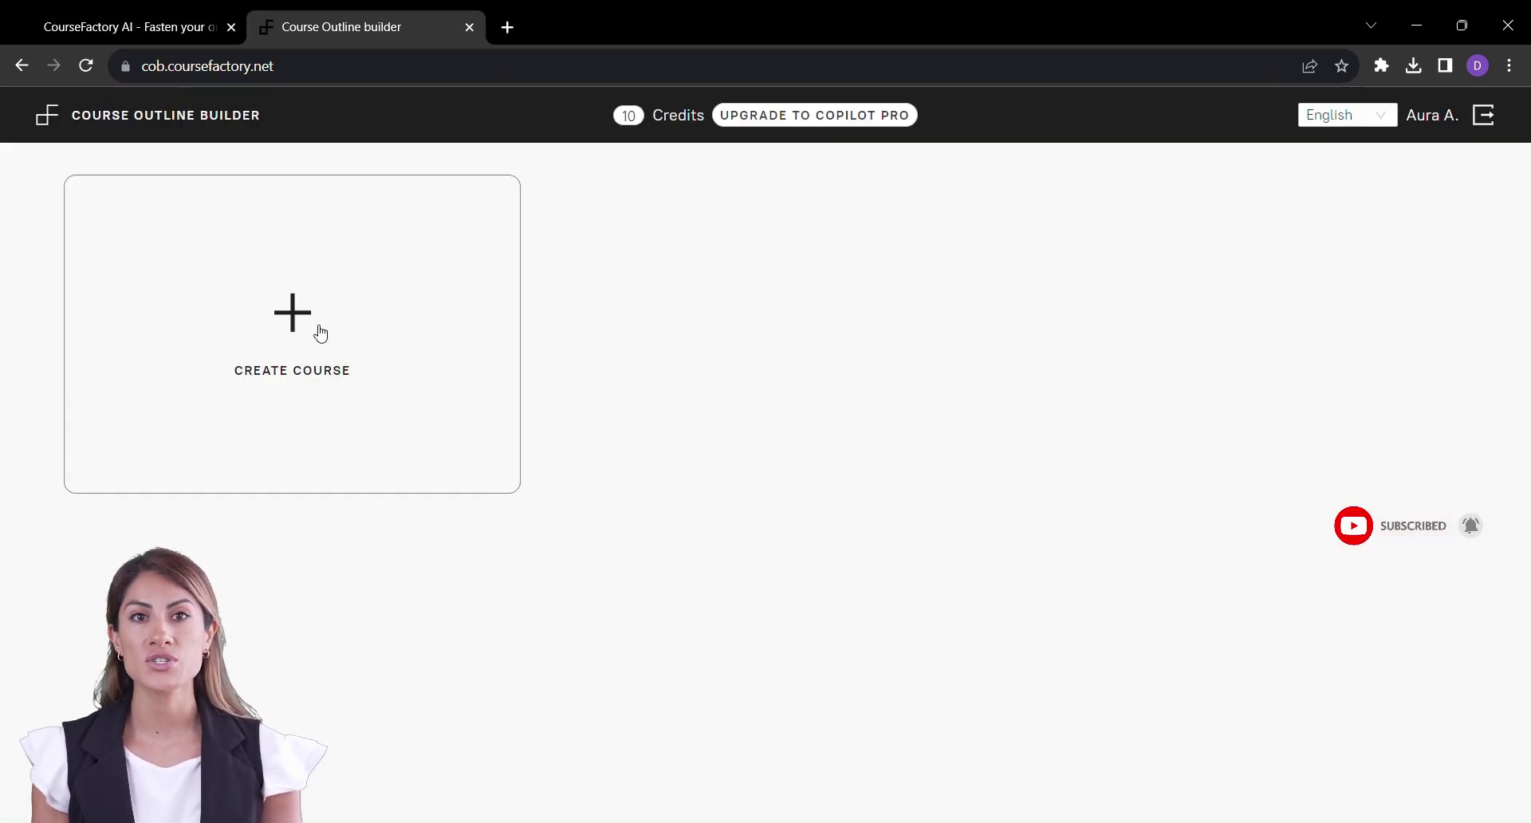
Create a hybrid Time management course for undergraduate and graduate students and generate its title and description
{"action": "left_click", "coordinate": [319, 331]}
{"action": "left_click", "coordinate": [413, 317]}
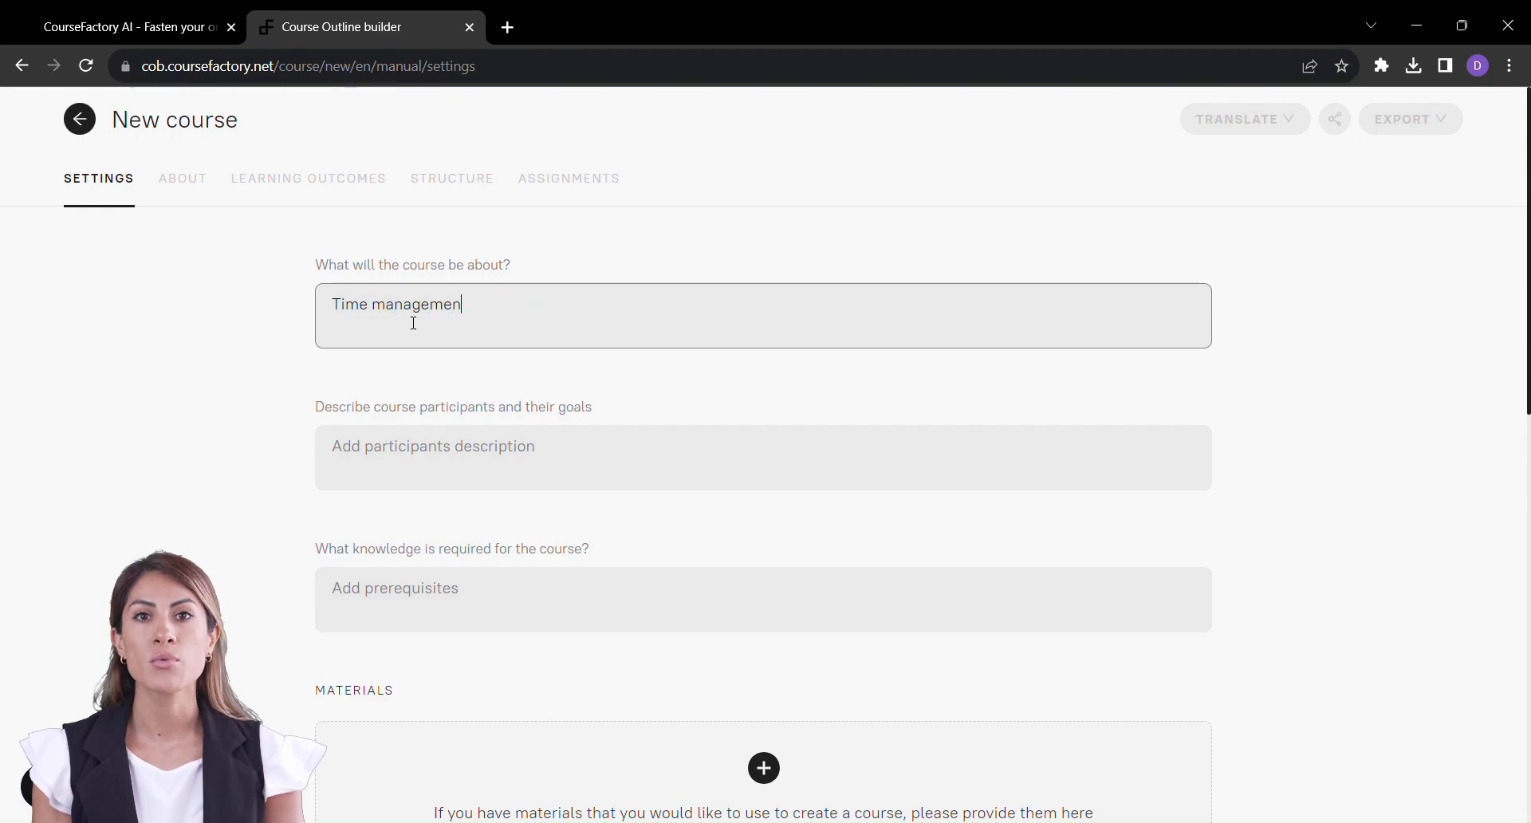
{"action": "left_click", "coordinate": [455, 450]}
{"action": "type", "text": "Undergraduate and graduated students"}
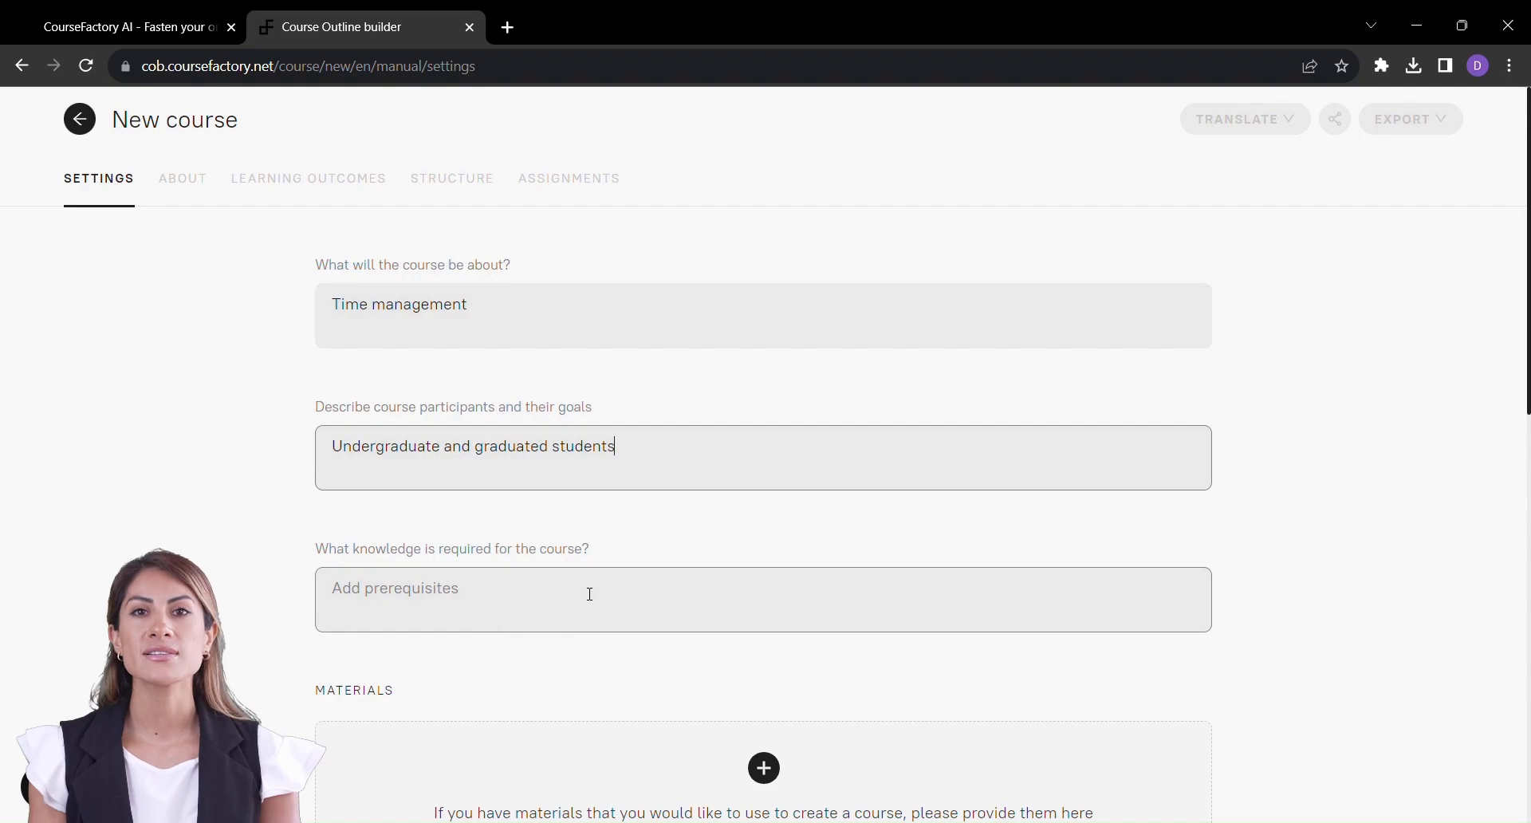
{"action": "scroll", "coordinate": [766, 478], "scroll_direction": "down", "scroll_amount": 5}
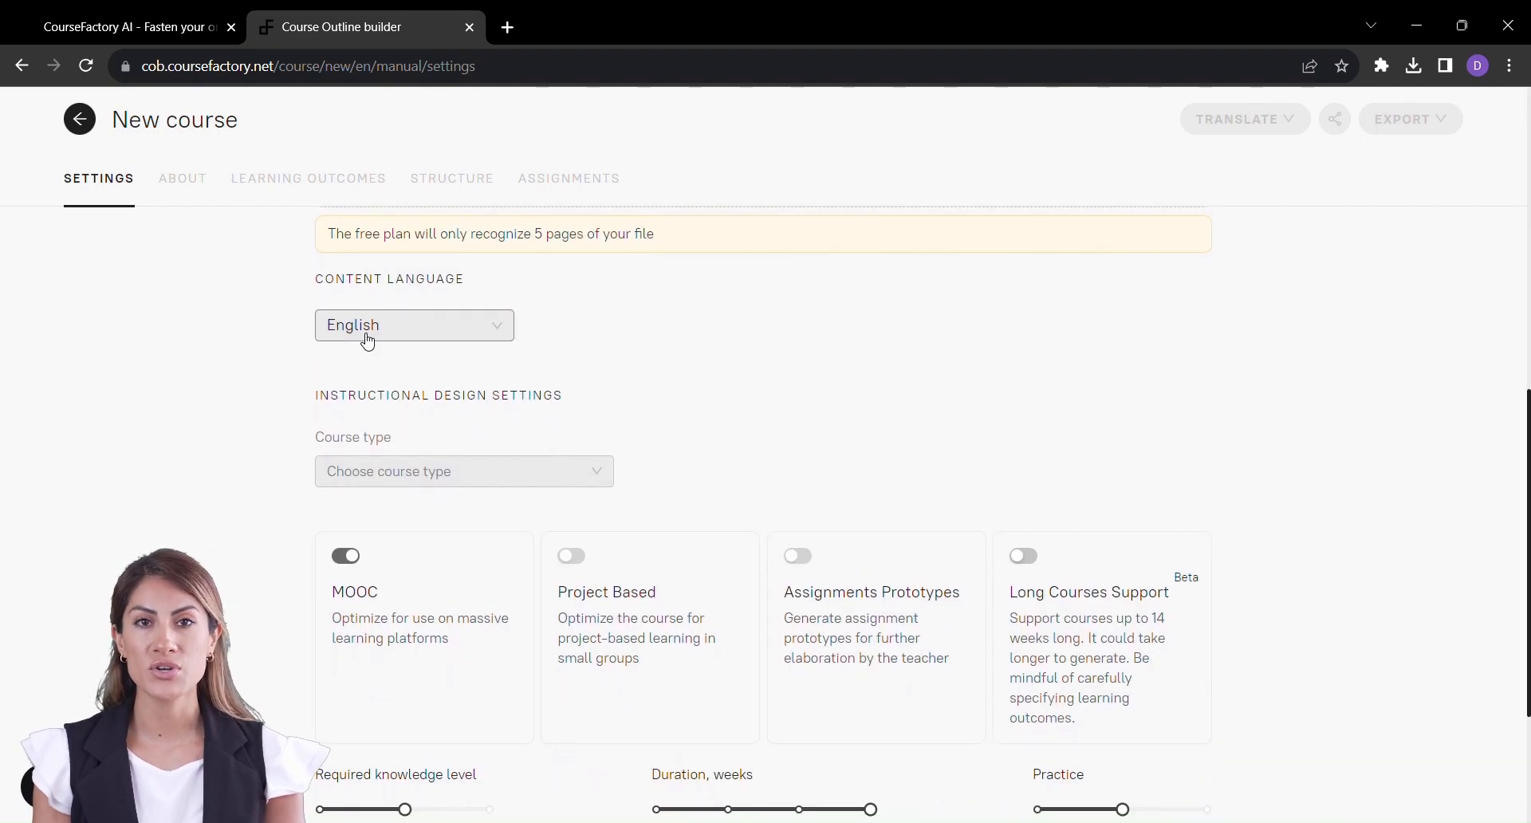
{"action": "left_click", "coordinate": [461, 472]}
{"action": "left_click", "coordinate": [407, 574]}
{"action": "scroll", "coordinate": [723, 514], "scroll_direction": "down", "scroll_amount": 5}
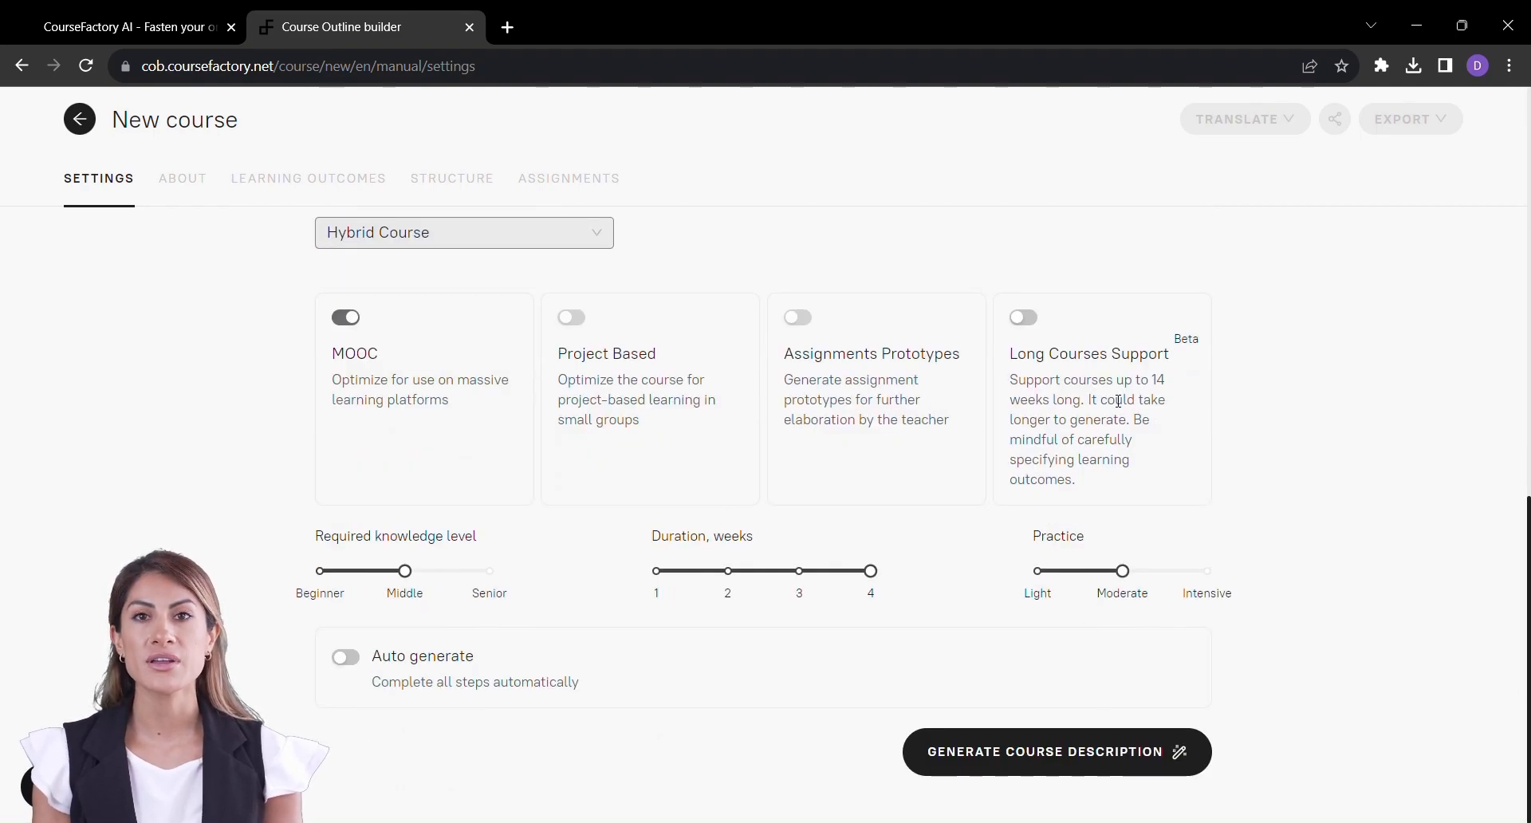
{"action": "left_click", "coordinate": [1056, 751]}
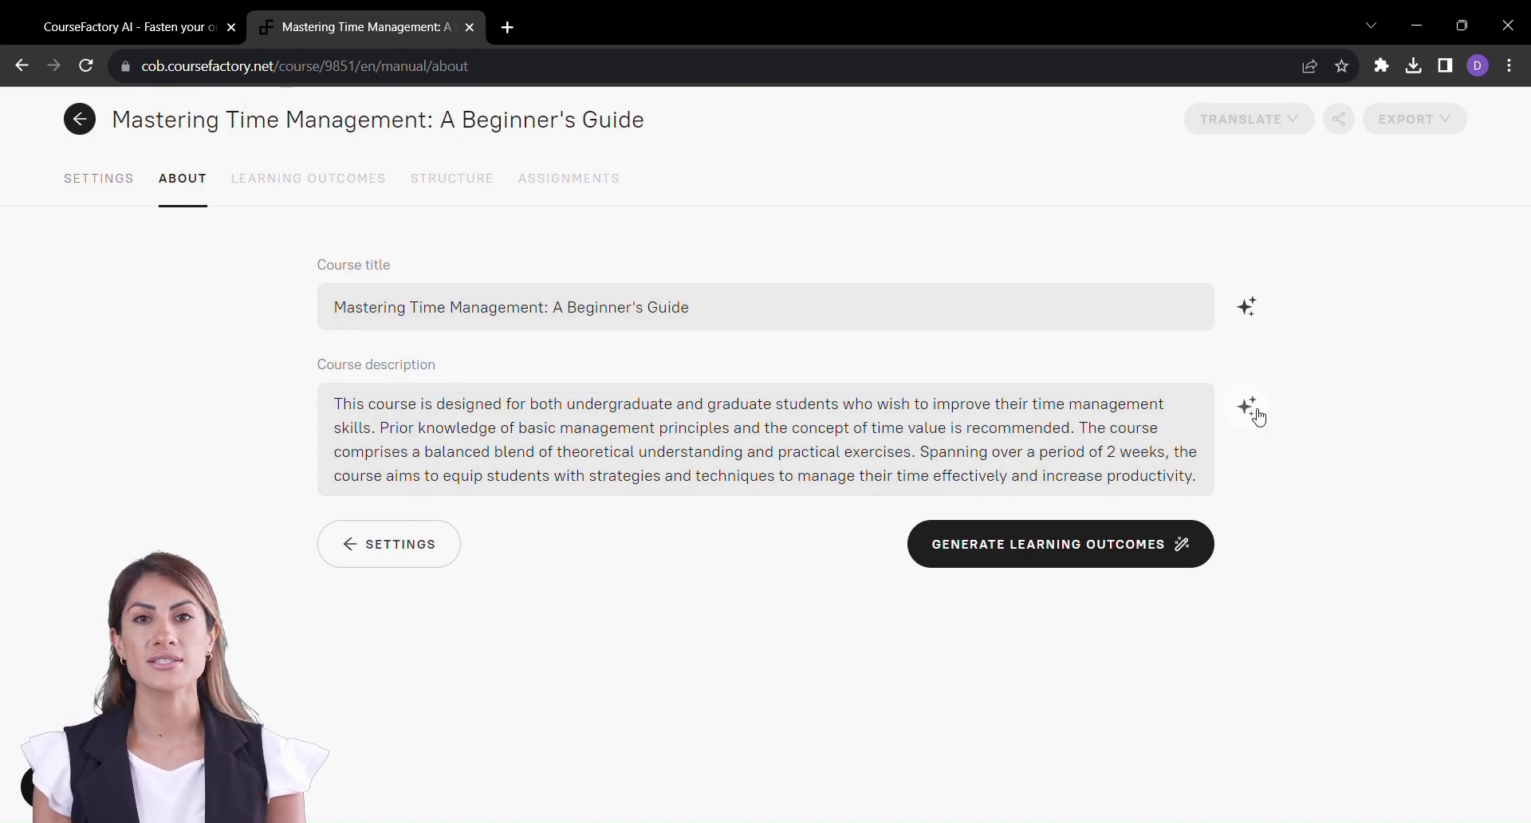
Generate learning outcomes, delete the personal time usage outcome, and generate second-level outcomes
{"action": "left_click", "coordinate": [1246, 307]}
{"action": "left_click", "coordinate": [1064, 537]}
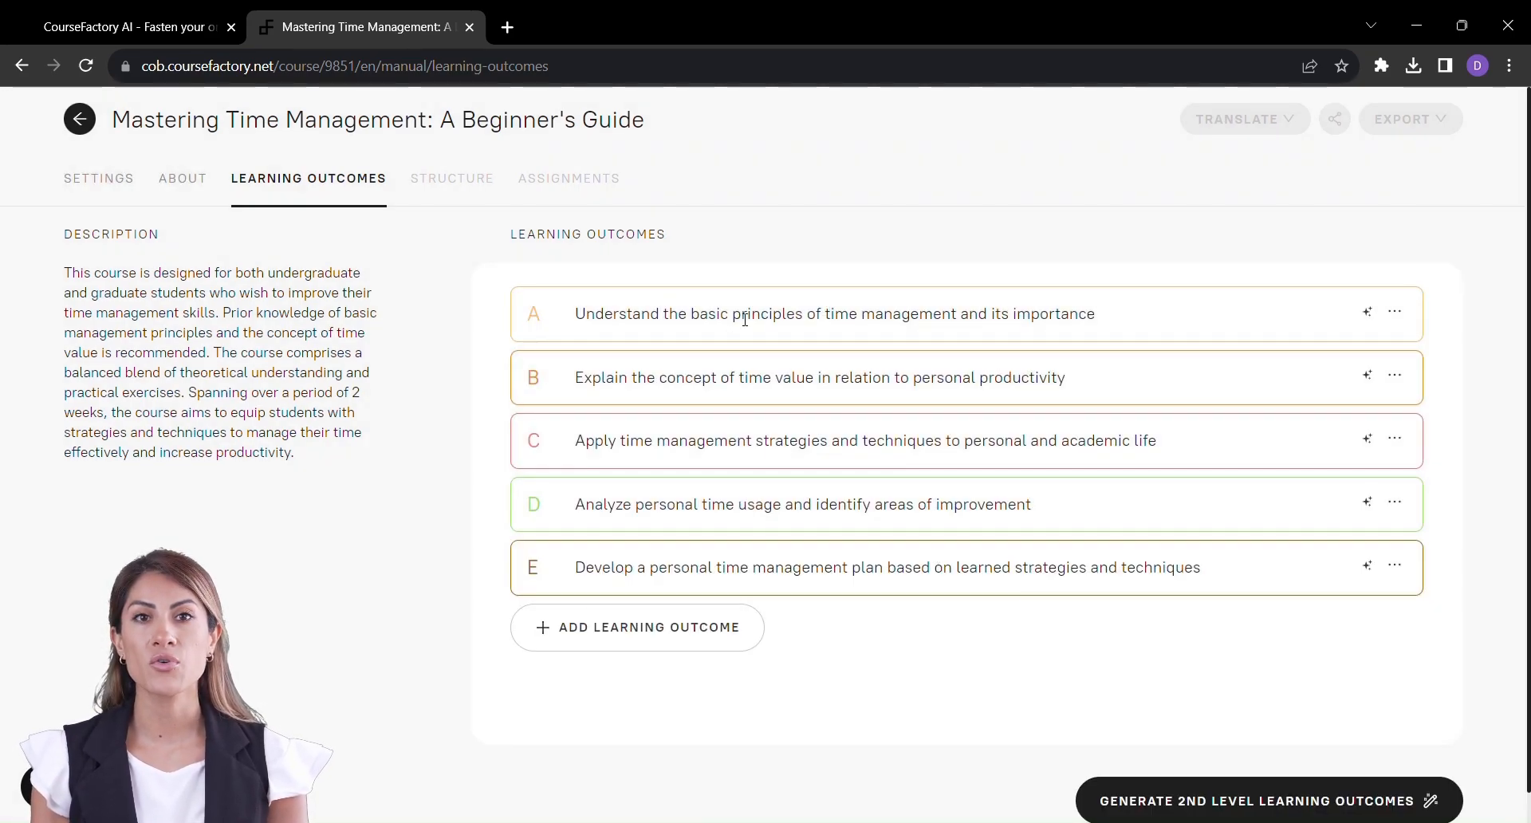
{"action": "left_click", "coordinate": [1395, 504]}
{"action": "left_click", "coordinate": [1330, 573]}
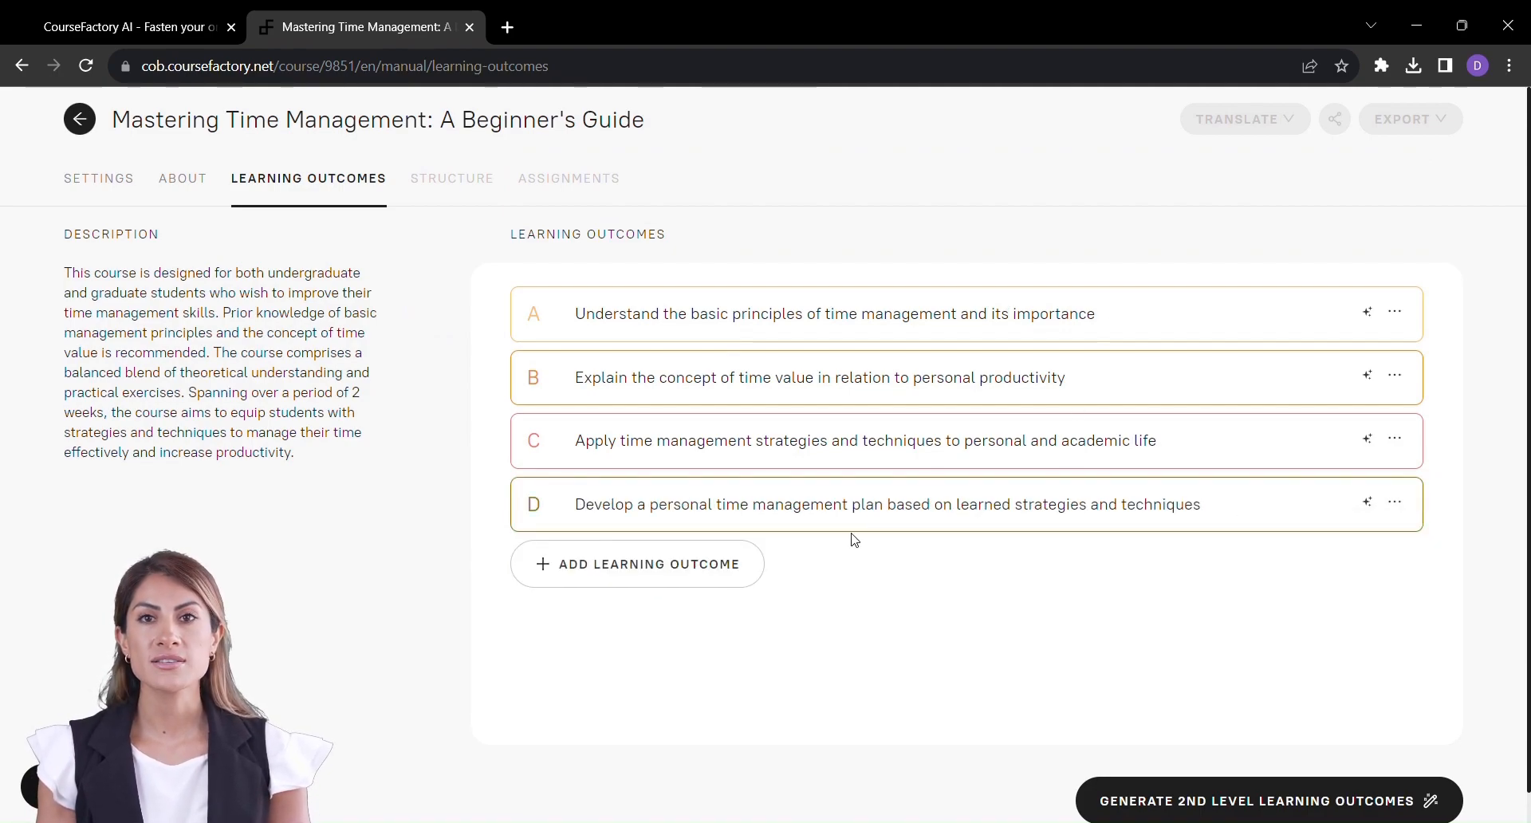
{"action": "left_click", "coordinate": [1257, 801]}
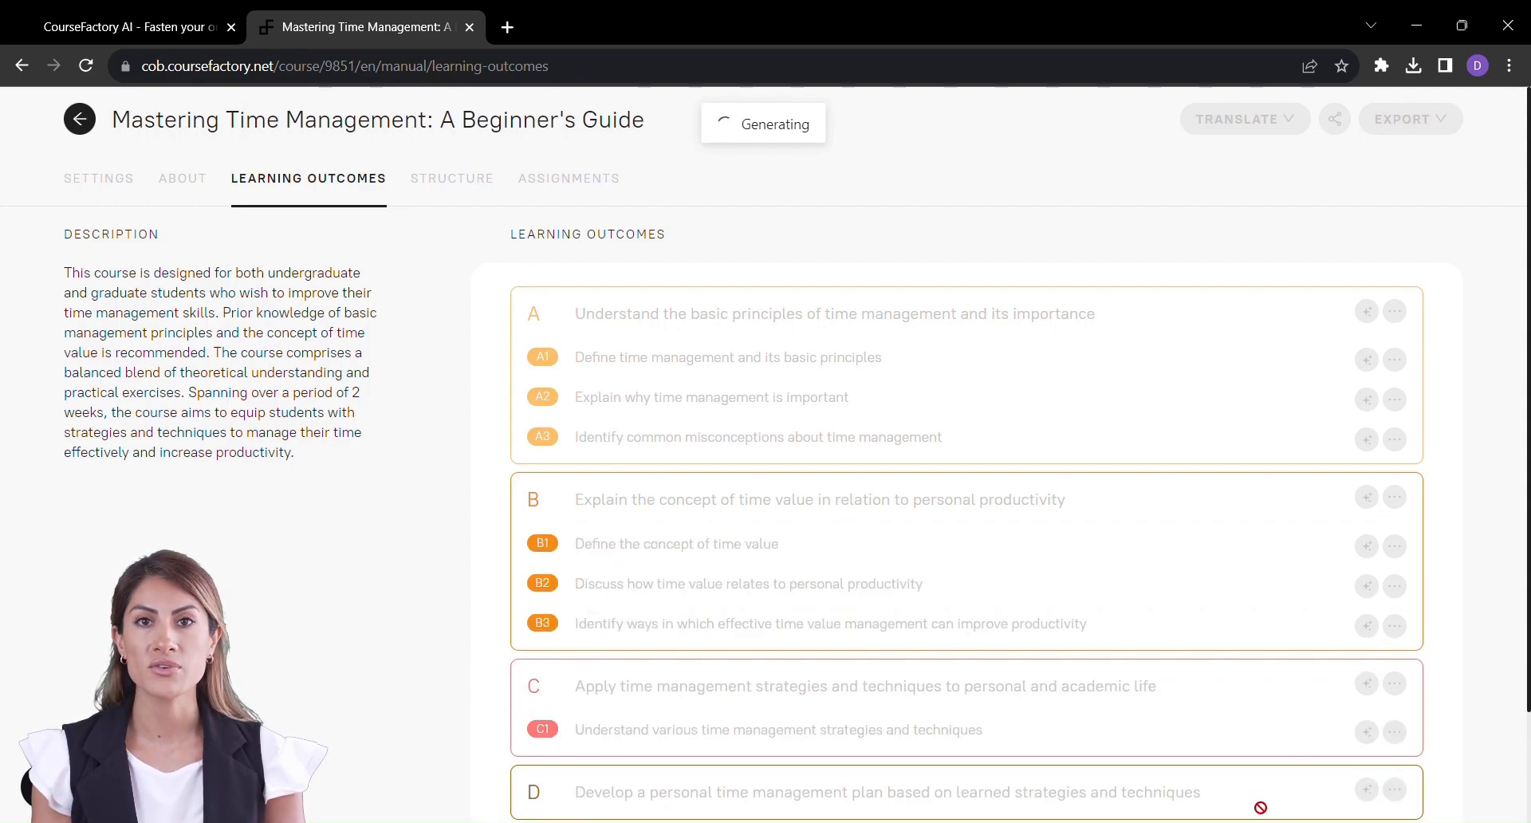
{"action": "scroll", "coordinate": [1256, 810], "scroll_direction": "down", "scroll_amount": 3}
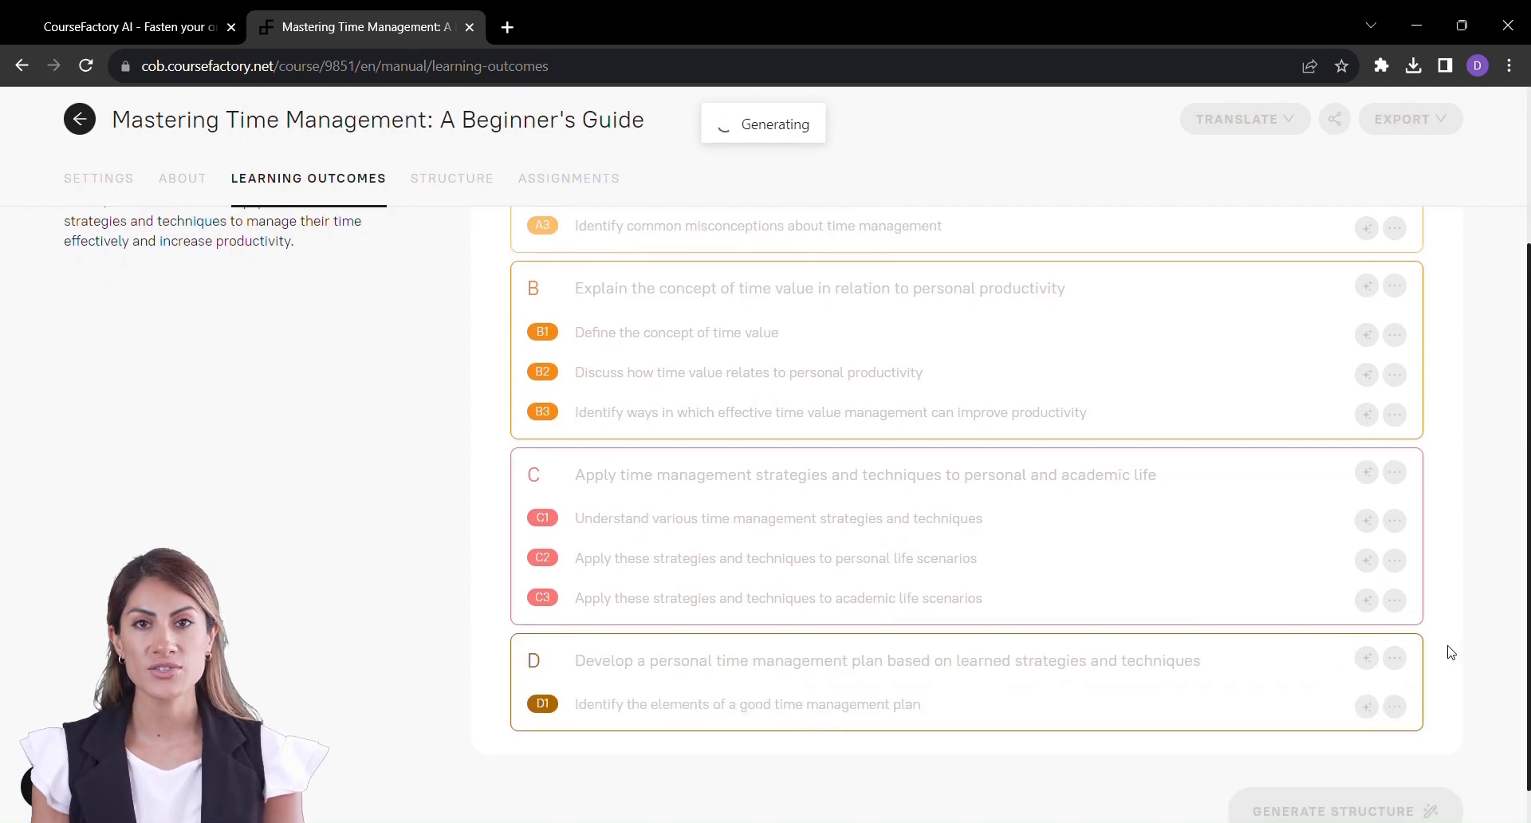
{"action": "scroll", "coordinate": [957, 479], "scroll_direction": "up", "scroll_amount": 3}
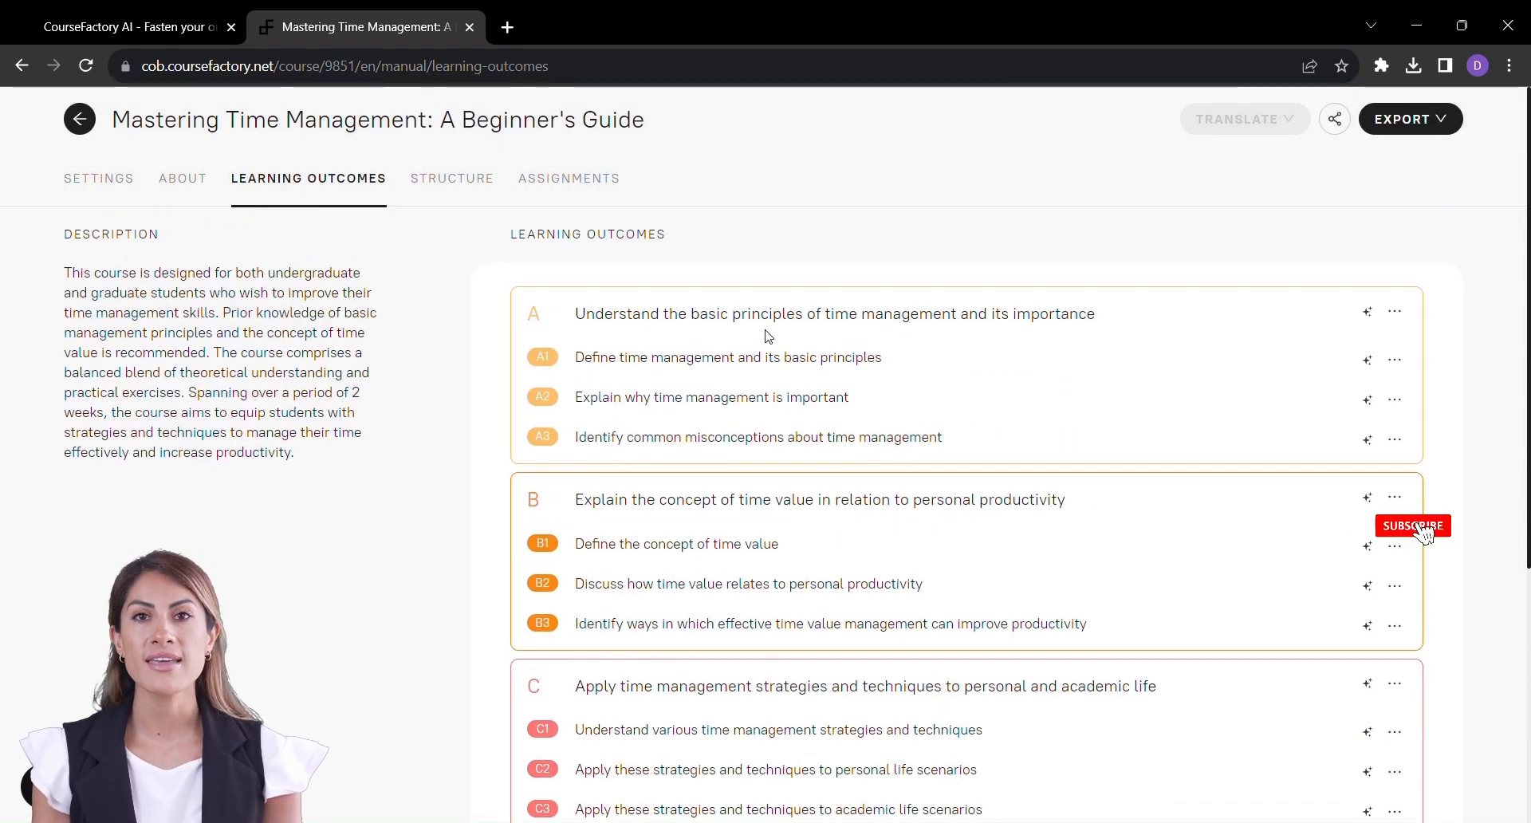
{"action": "scroll", "coordinate": [1415, 495], "scroll_direction": "down", "scroll_amount": 2}
{"action": "scroll", "coordinate": [1423, 538], "scroll_direction": "down", "scroll_amount": 2}
{"action": "scroll", "coordinate": [1429, 599], "scroll_direction": "down", "scroll_amount": 2}
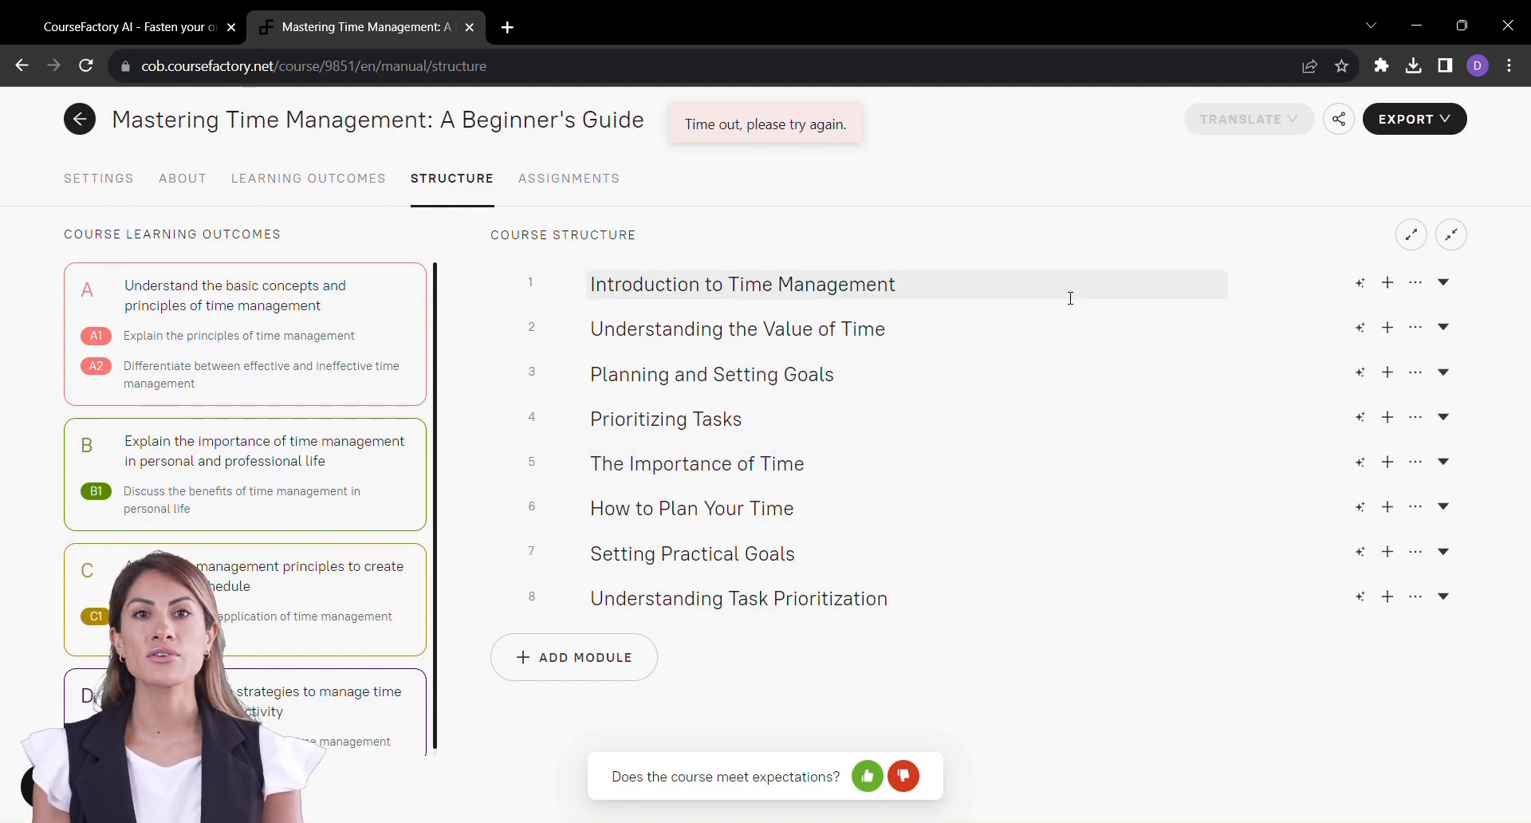
Check the first module's options and bring up the course export menu
{"action": "left_click", "coordinate": [1415, 283]}
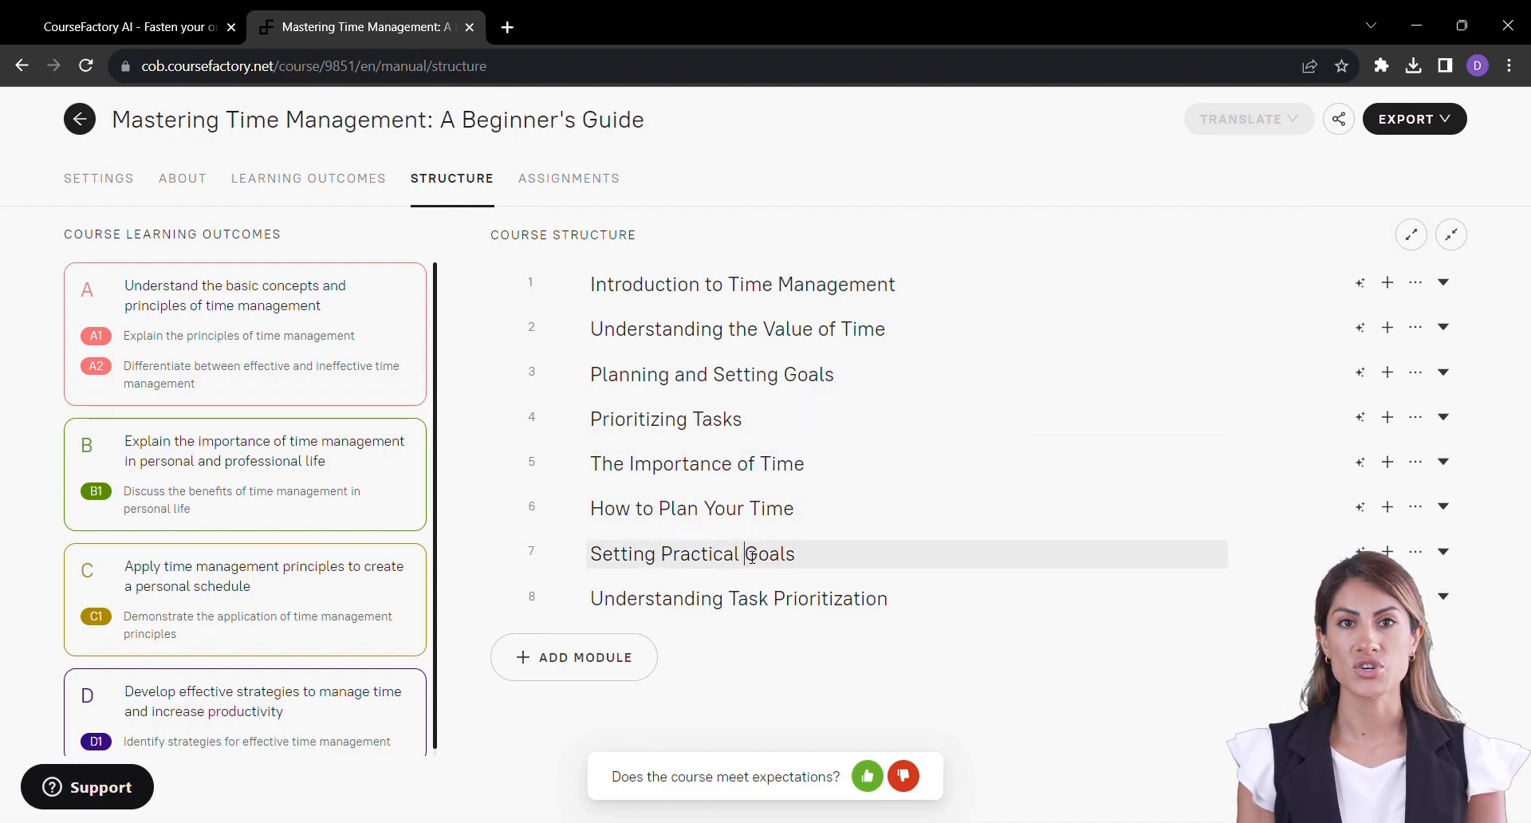
{"action": "left_click", "coordinate": [1413, 118]}
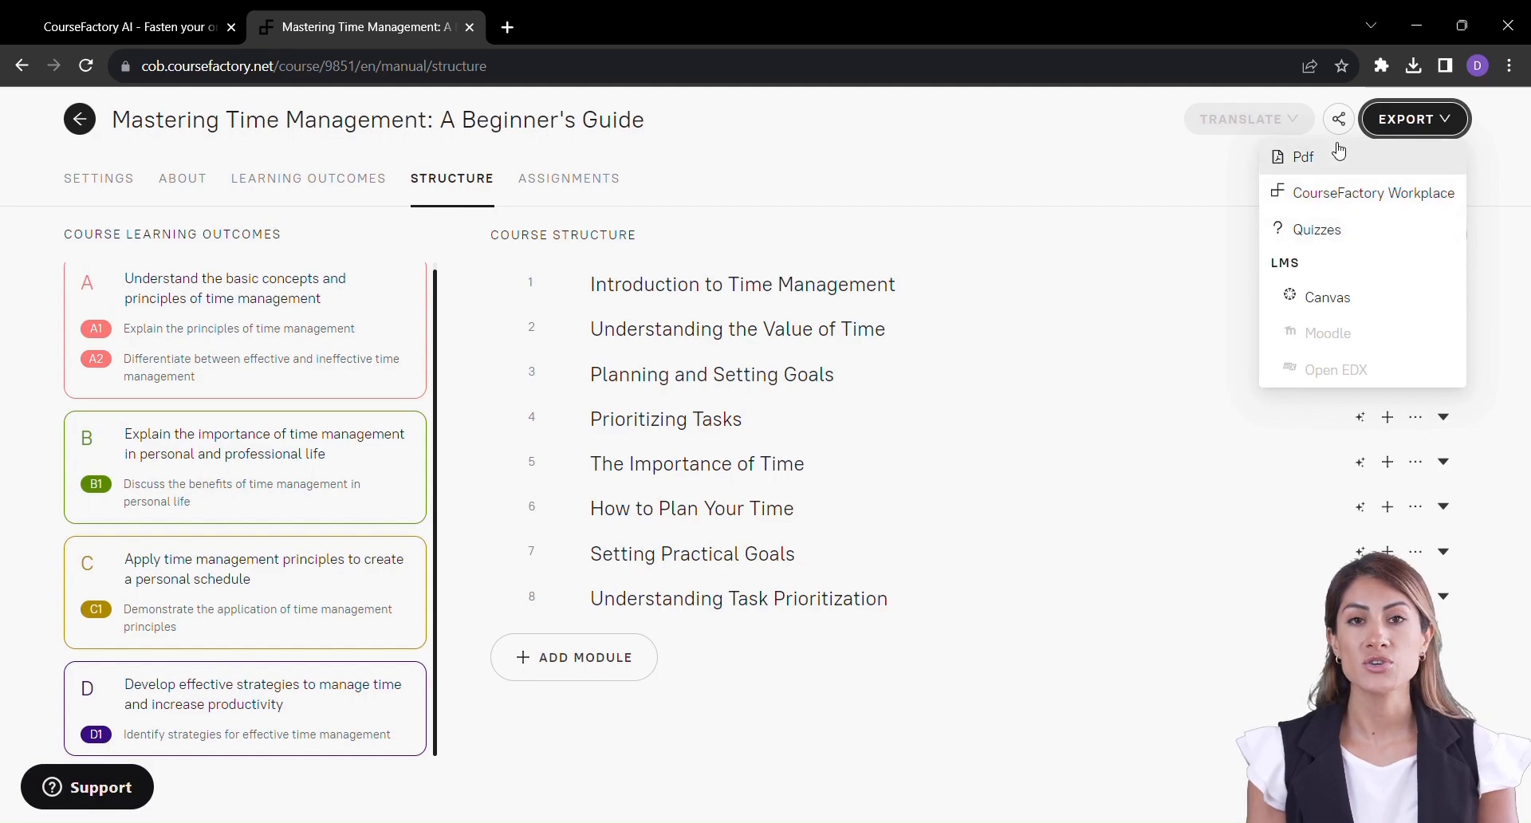
Export the course as PDF and cancel printing to view the printable page
{"action": "left_click", "coordinate": [1310, 156]}
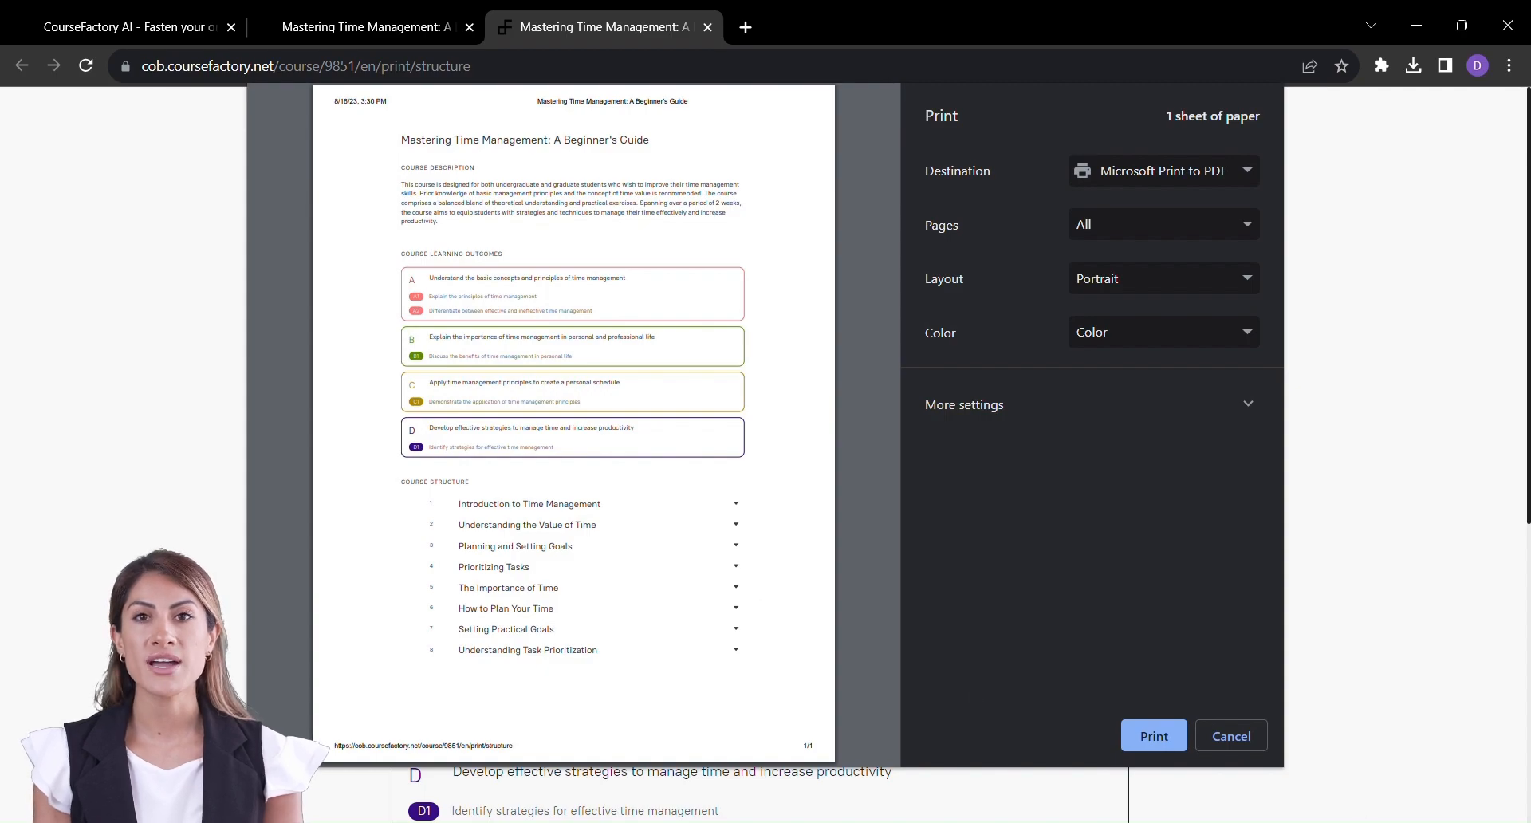
{"action": "left_click", "coordinate": [1231, 736]}
{"action": "scroll", "coordinate": [759, 479], "scroll_direction": "down", "scroll_amount": 5}
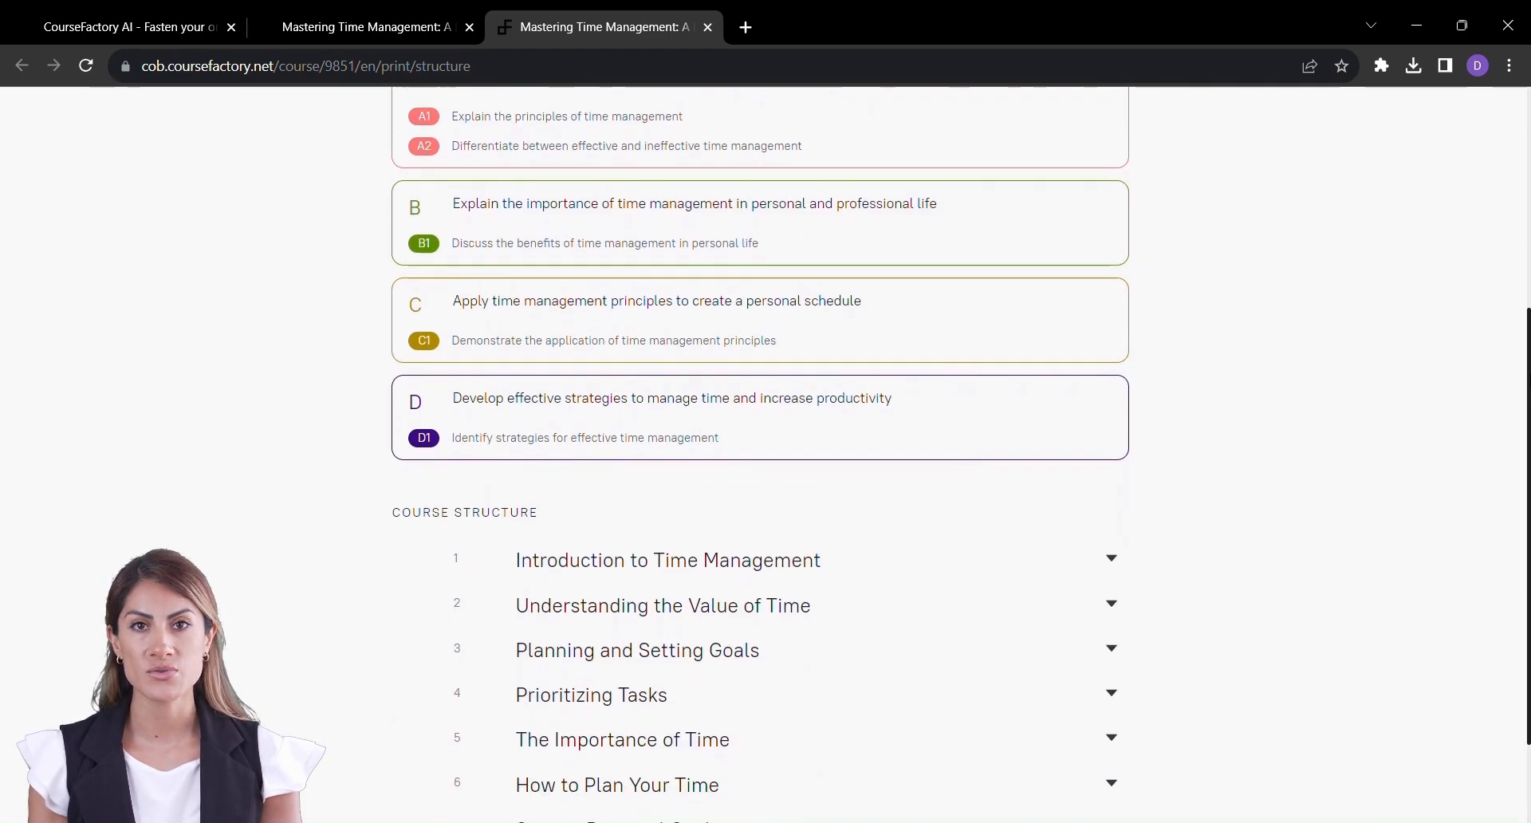
{"action": "scroll", "coordinate": [760, 479], "scroll_direction": "down", "scroll_amount": 5}
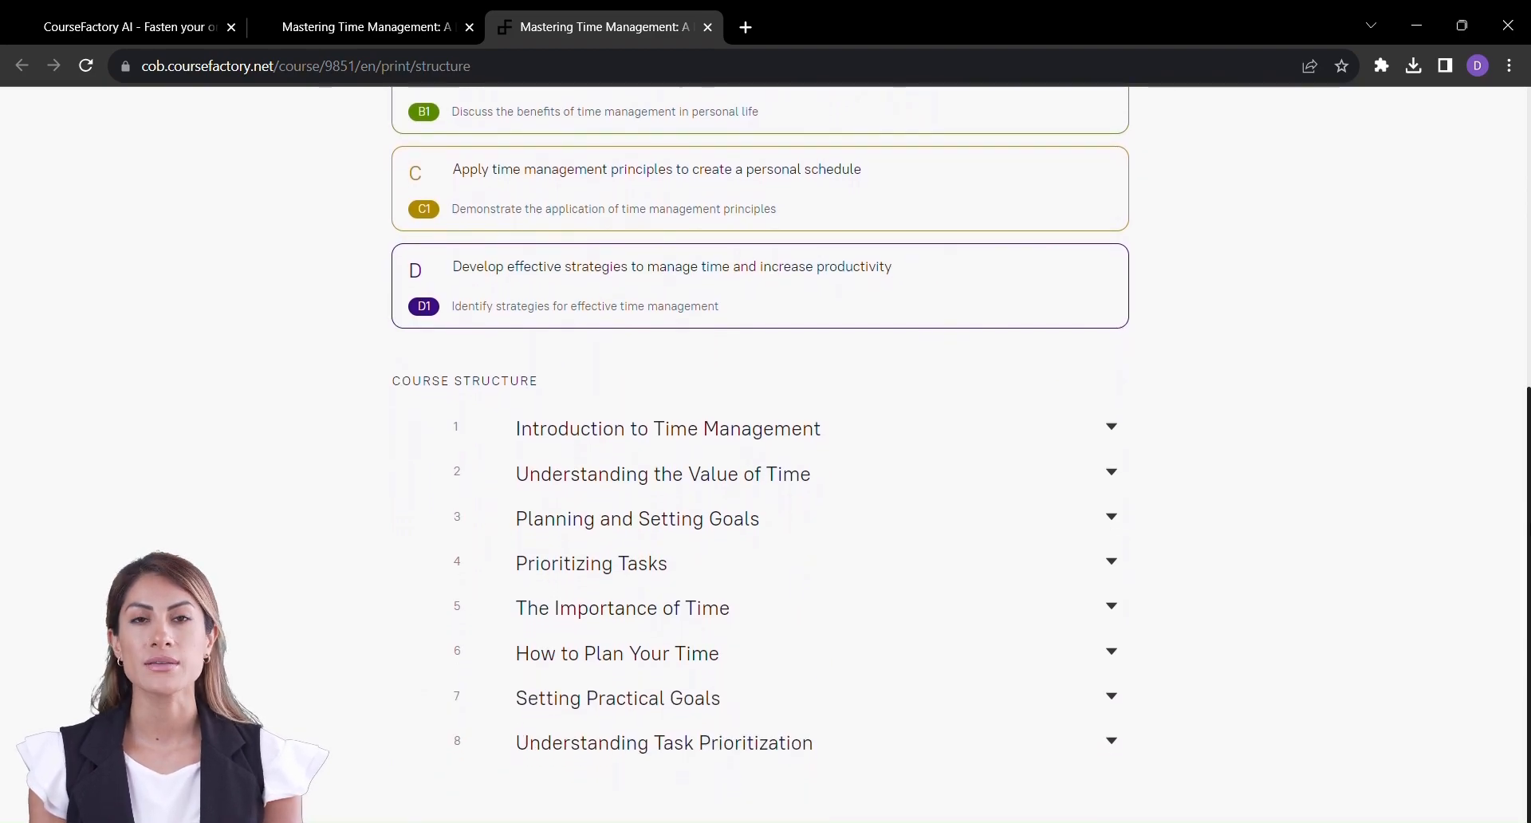
{"action": "scroll", "coordinate": [760, 479], "scroll_direction": "up", "scroll_amount": 5}
{"action": "scroll", "coordinate": [759, 479], "scroll_direction": "up", "scroll_amount": 5}
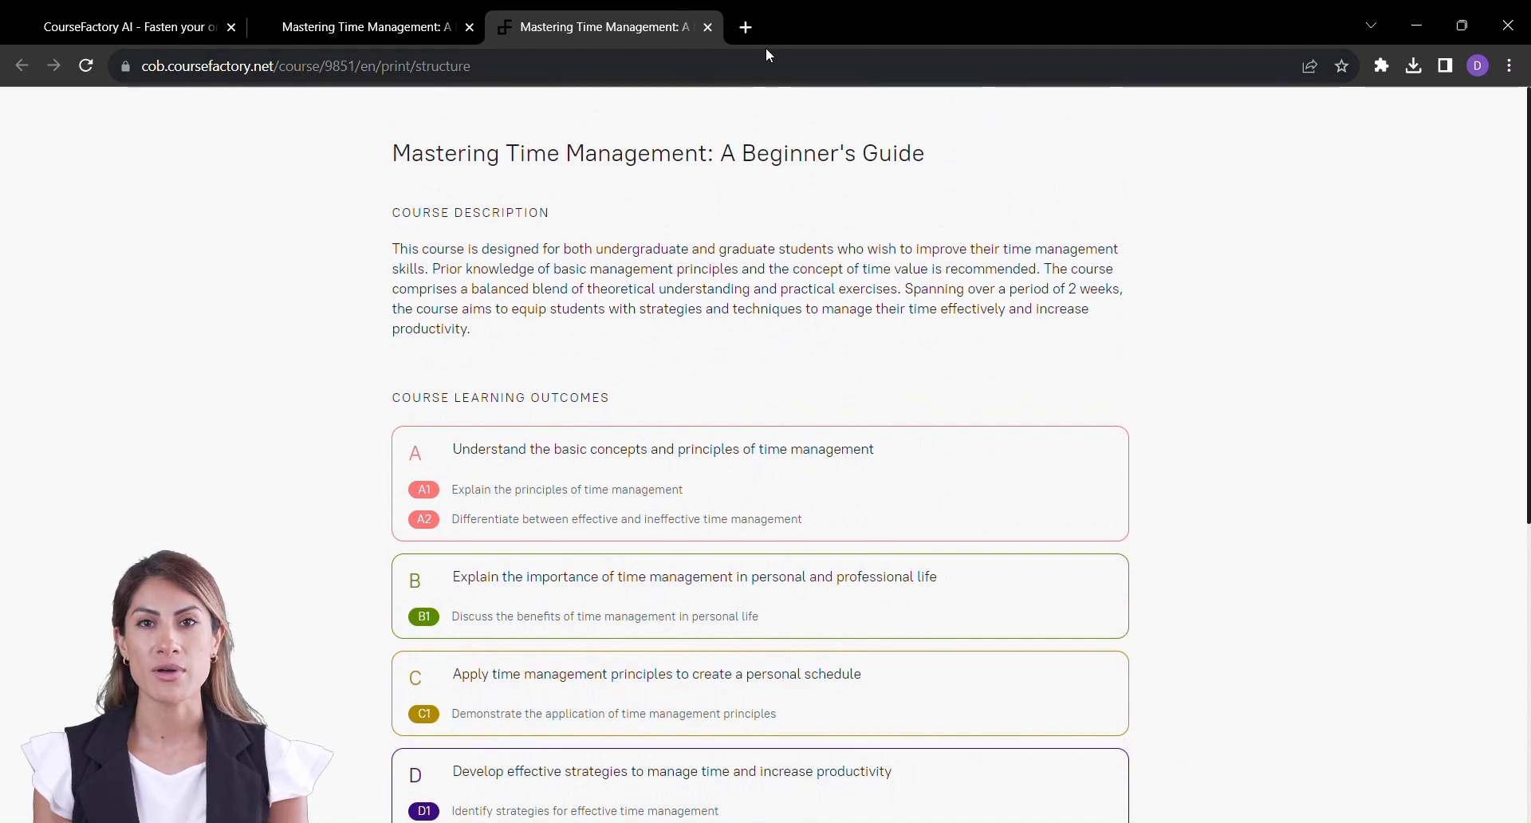
Close the printable tab to return to the eight-module structure editor
{"action": "left_click", "coordinate": [709, 27]}
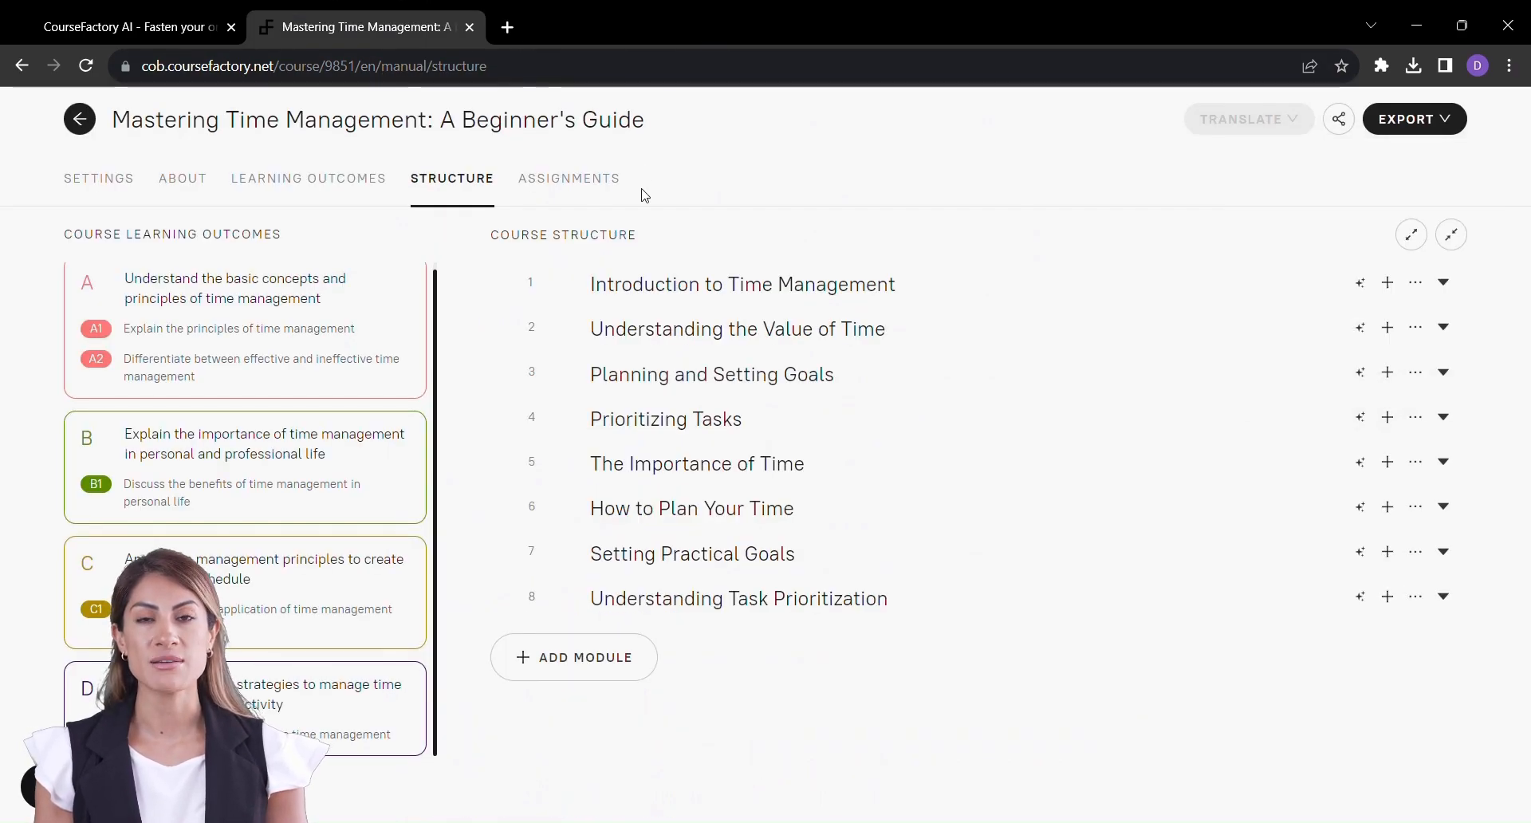